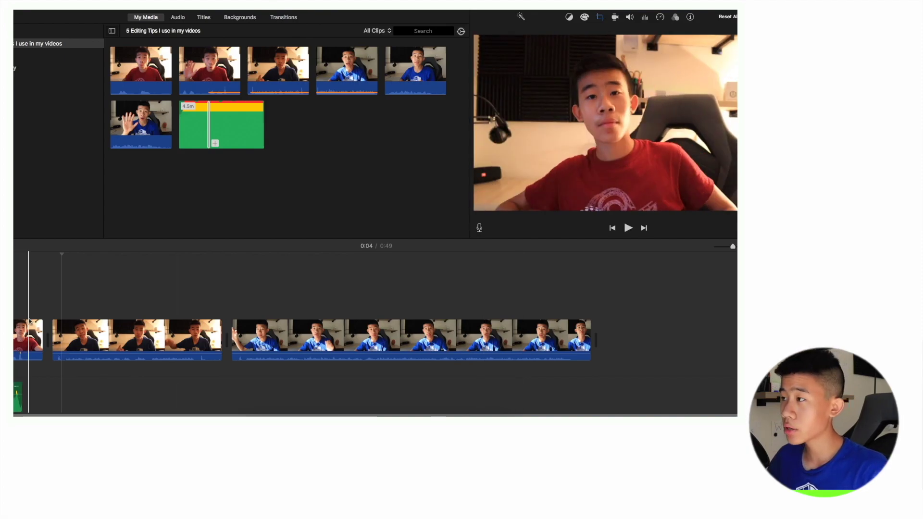
# - Split the red-shirt clip at 0:02, at the audio spike near its end, and delete the remainder of the clip
pyautogui.hscroll(-10, 120, 307)
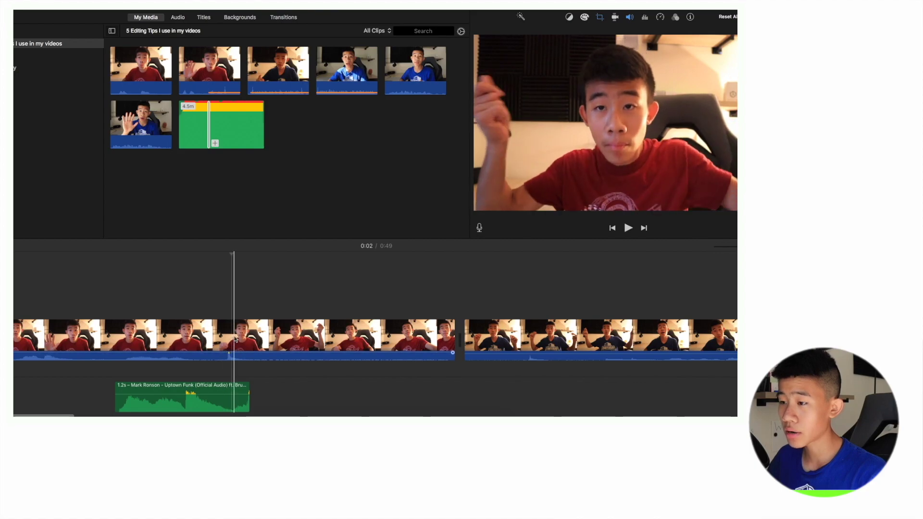
pyautogui.press('super+v')
pyautogui.press('super+z')
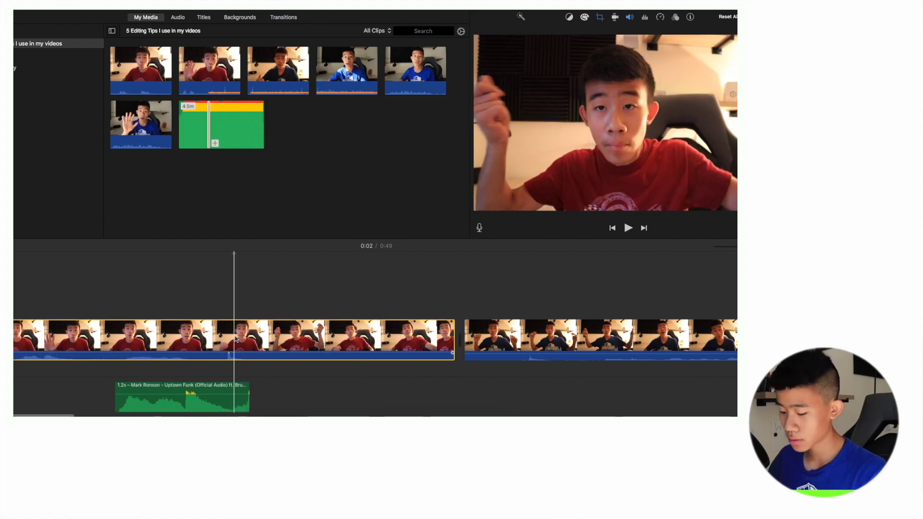
pyautogui.press('super+b')
pyautogui.click(238, 339)
pyautogui.press('Delete')
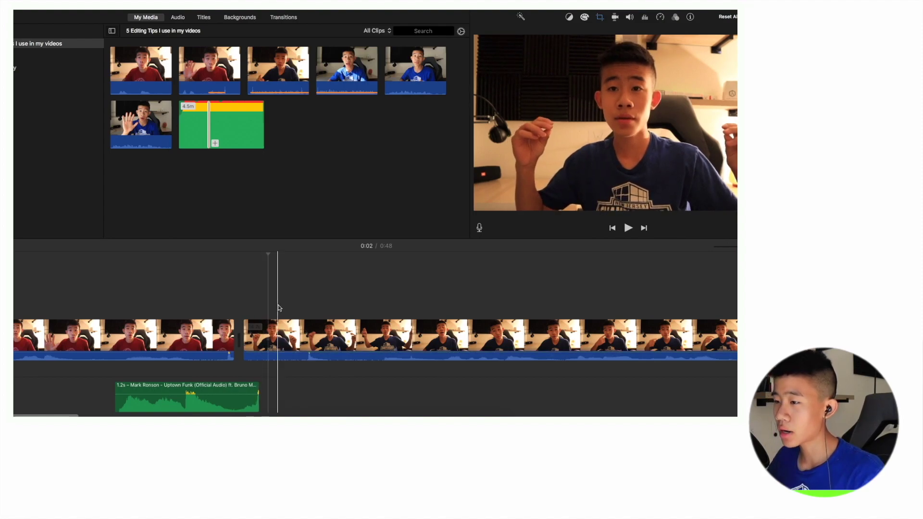
# - Trim the start of the dark-blue-shirt clip up to its first audio spike and play back the cut between the clips
pyautogui.moveTo(248, 328); pyautogui.dragTo(309, 315)
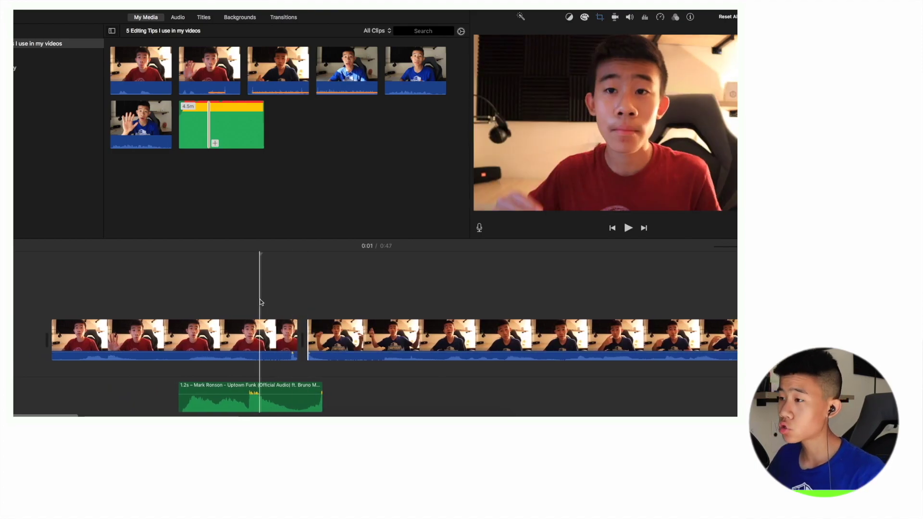
pyautogui.press('space')
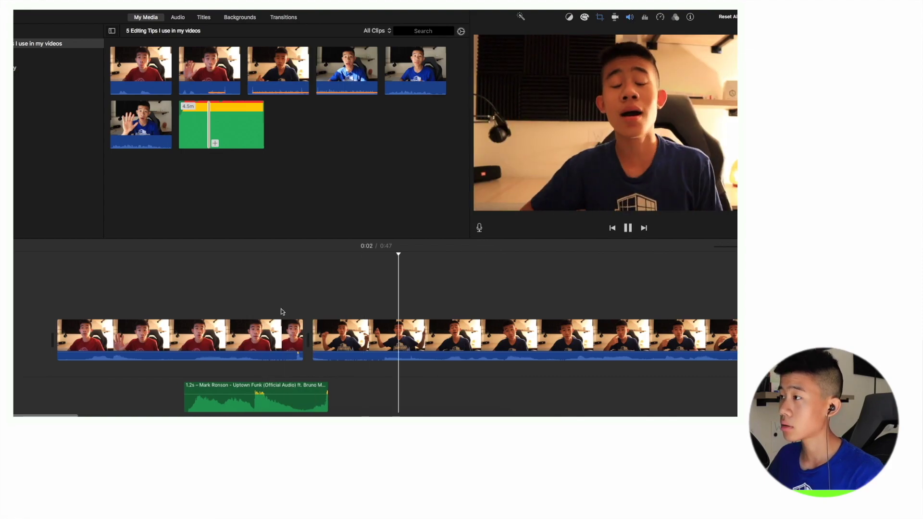
pyautogui.press('space')
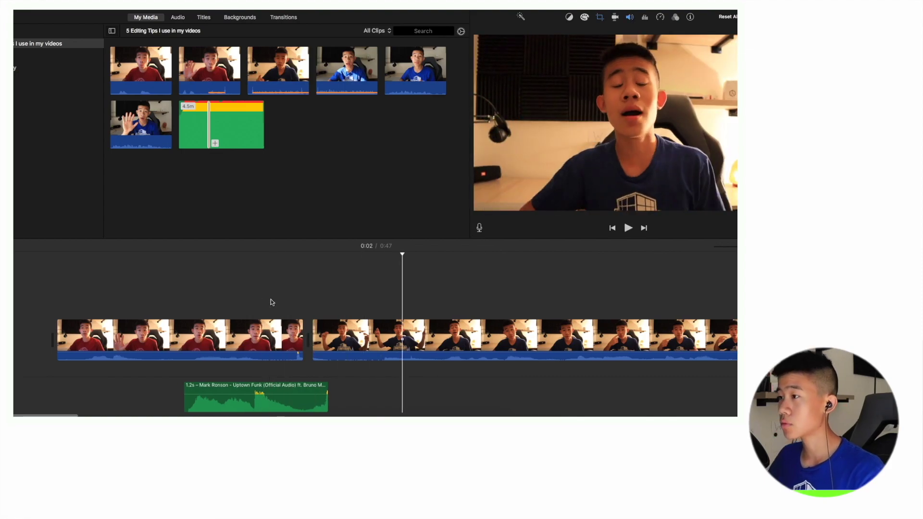
# - Split the dark-blue-shirt clip at 0:14, at the audio spike near its end, and delete the remaining part
pyautogui.hscroll(5, 169, 322)
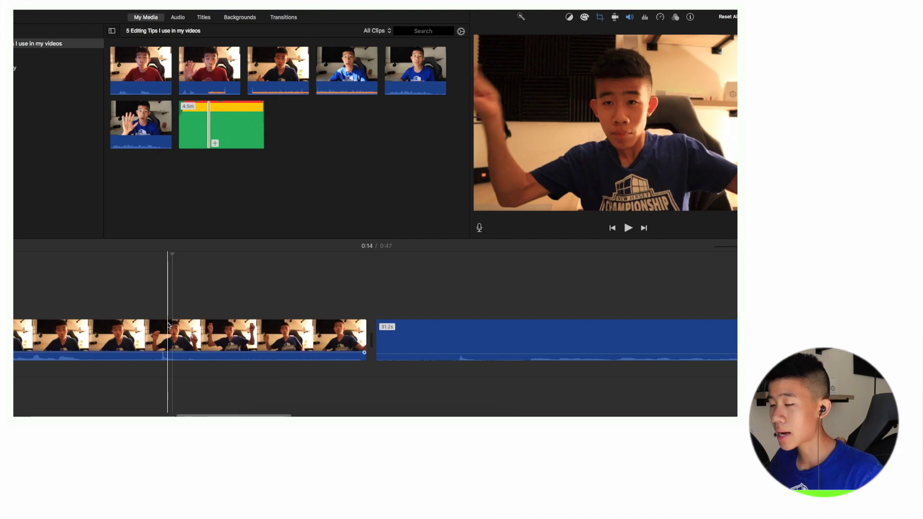
pyautogui.click(167, 326)
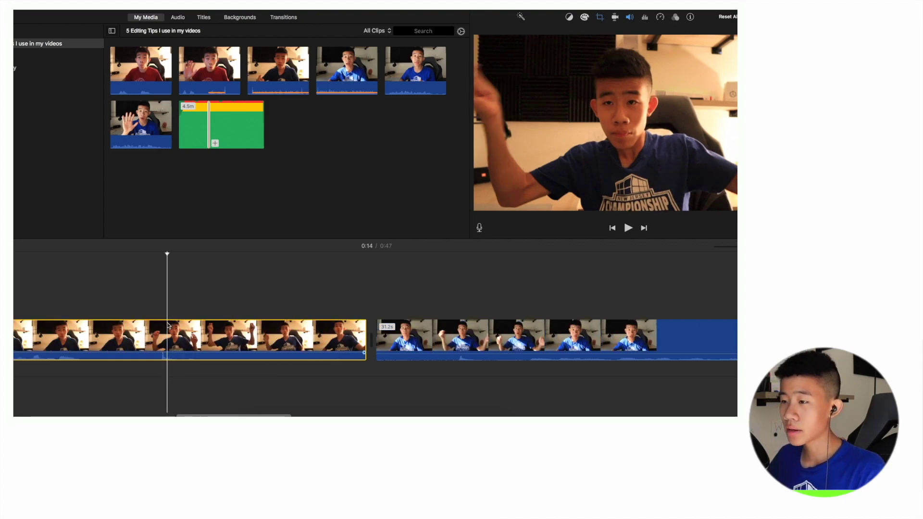
pyautogui.press('super+b')
pyautogui.click(195, 335)
pyautogui.press('Delete')
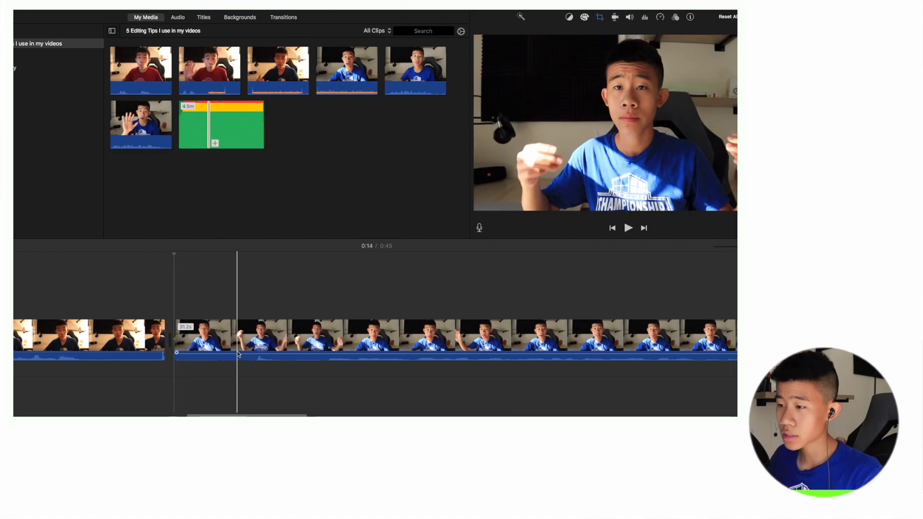
# - Trim the start of the bright-blue-shirt clip up to where the speech begins and play back the cut before it
pyautogui.moveTo(168, 332); pyautogui.dragTo(261, 323)
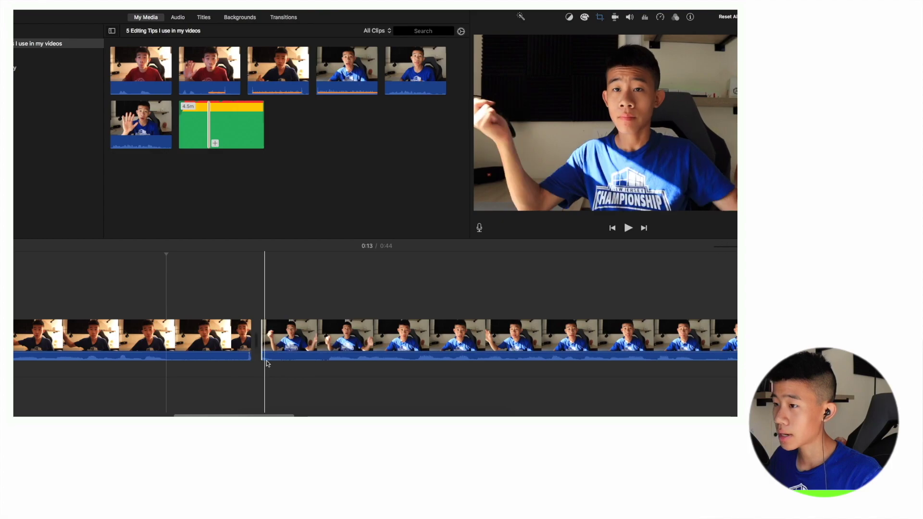
pyautogui.press('space')
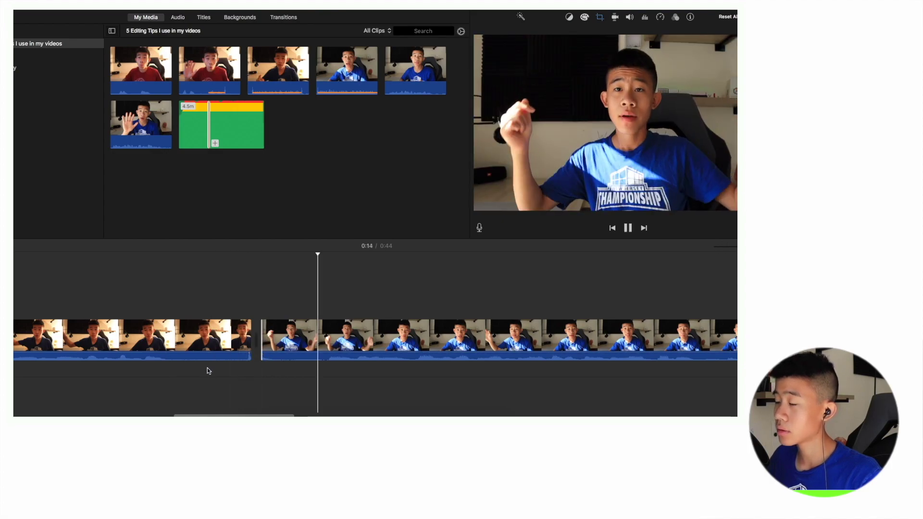
pyautogui.press('space')
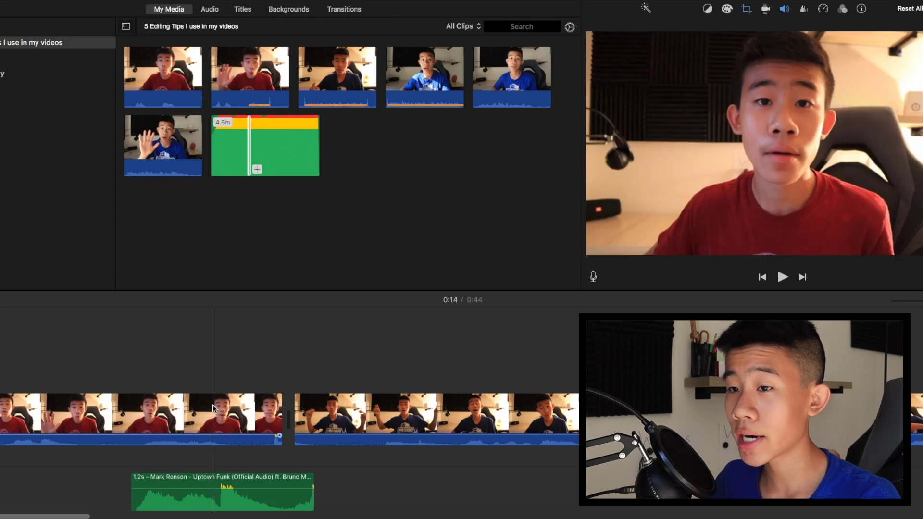
# - Crop the red-shirt clip to a tighter frame around the speaker's face
pyautogui.click(192, 409)
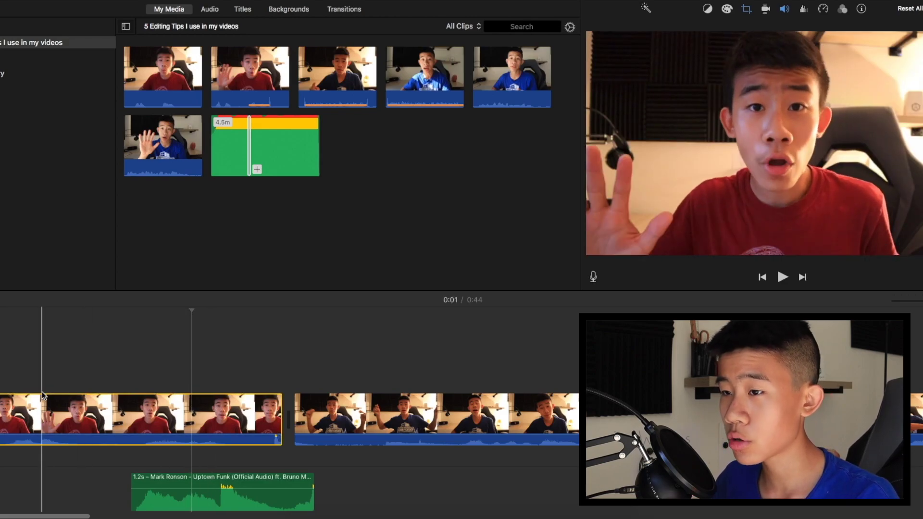
pyautogui.click(745, 9)
pyautogui.click(648, 31)
pyautogui.moveTo(613, 49); pyautogui.dragTo(687, 60)
pyautogui.moveTo(799, 126); pyautogui.dragTo(766, 85)
pyautogui.click(202, 414)
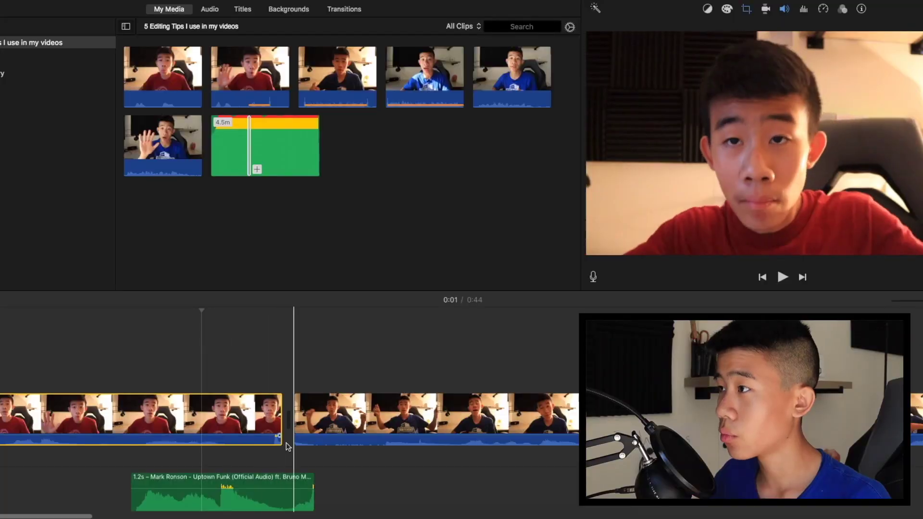
# - Paste all adjustments from the cropped red-shirt clip onto the dark-blue-shirt clip
pyautogui.click(375, 417)
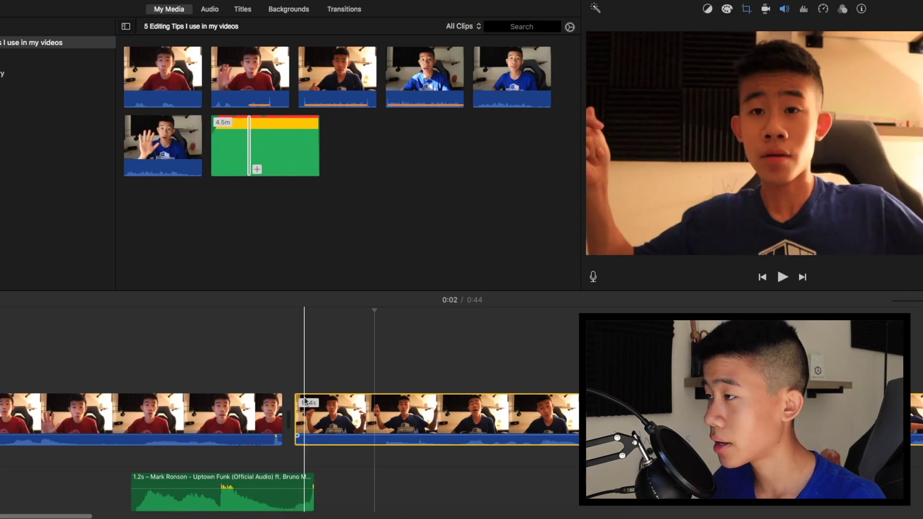
pyautogui.click(238, 409)
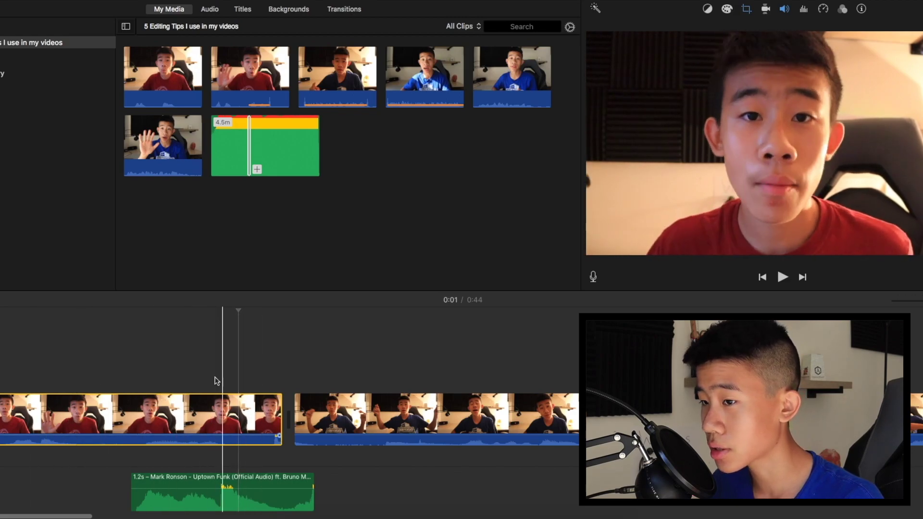
pyautogui.click(357, 415)
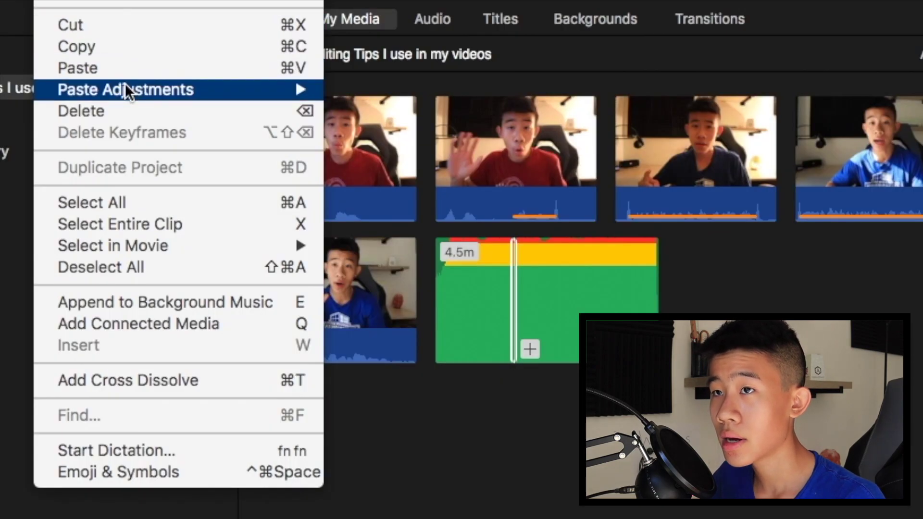
pyautogui.moveTo(59, 42)
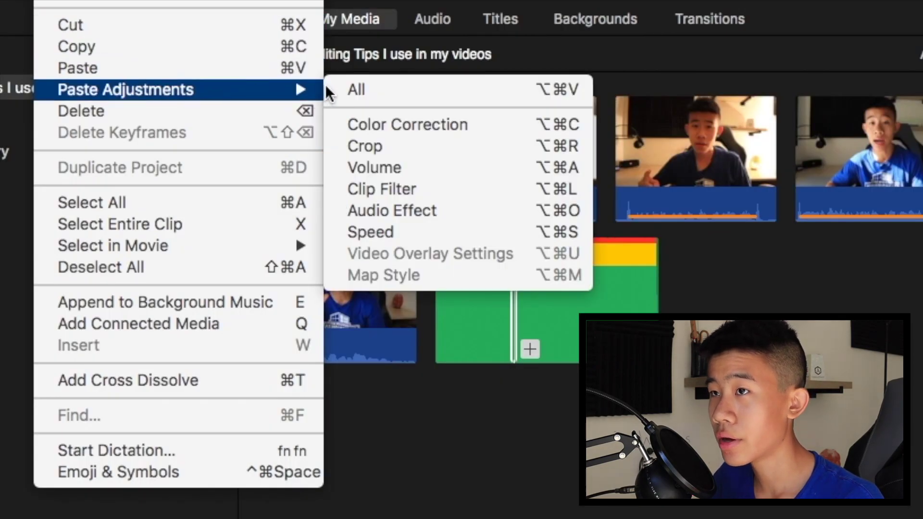
pyautogui.click(346, 88)
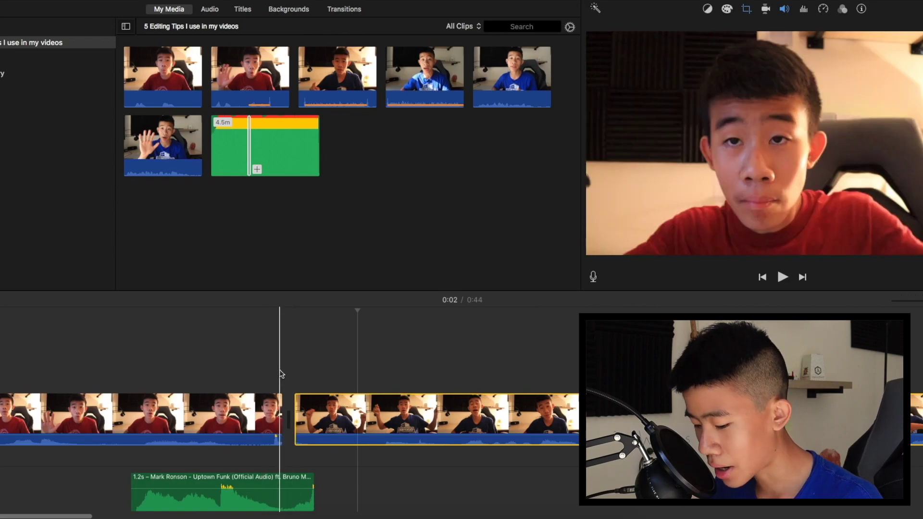
pyautogui.click(272, 364)
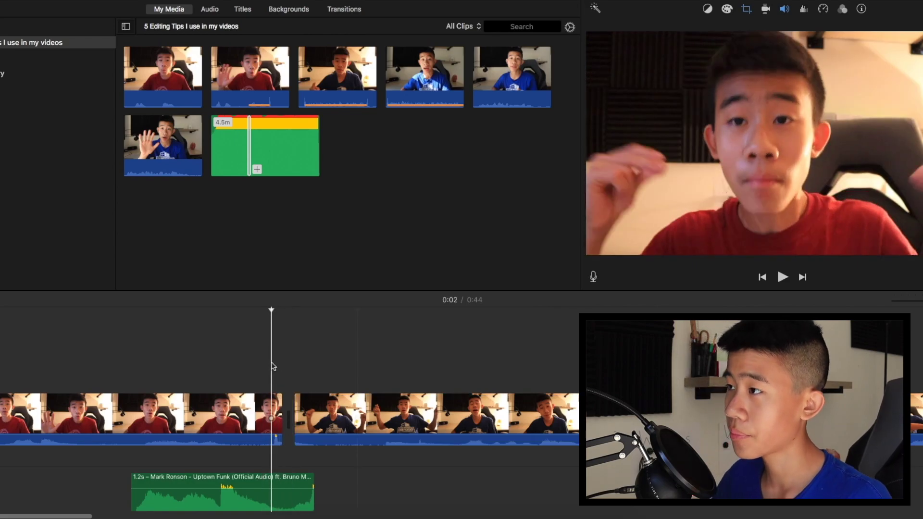
pyautogui.click(195, 414)
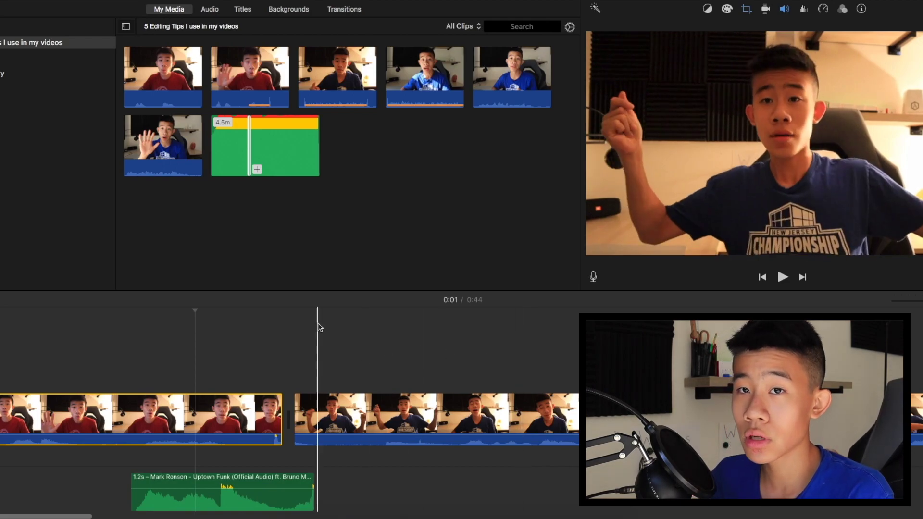
pyautogui.click(192, 412)
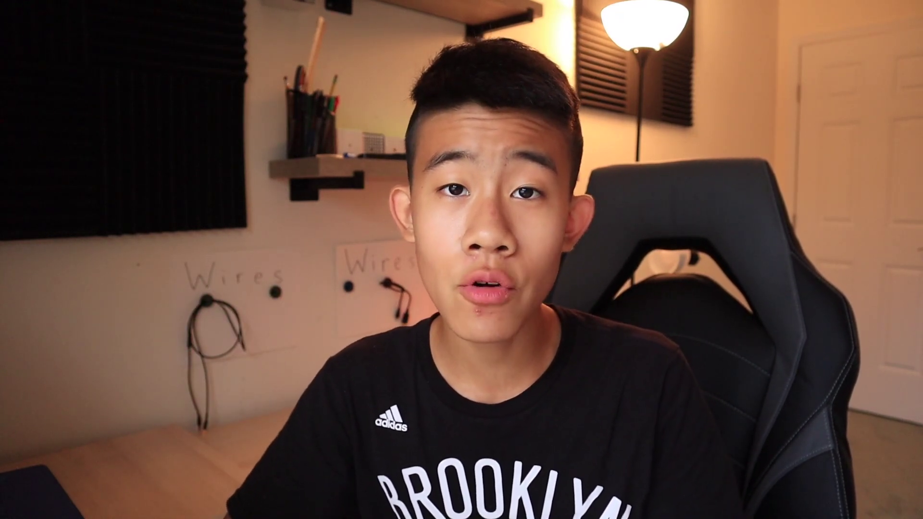
# - Look through the built-in Sound Effects list down to its end and back up
pyautogui.scroll(-15, 382, 377)
pyautogui.scroll(-20, 382, 377)
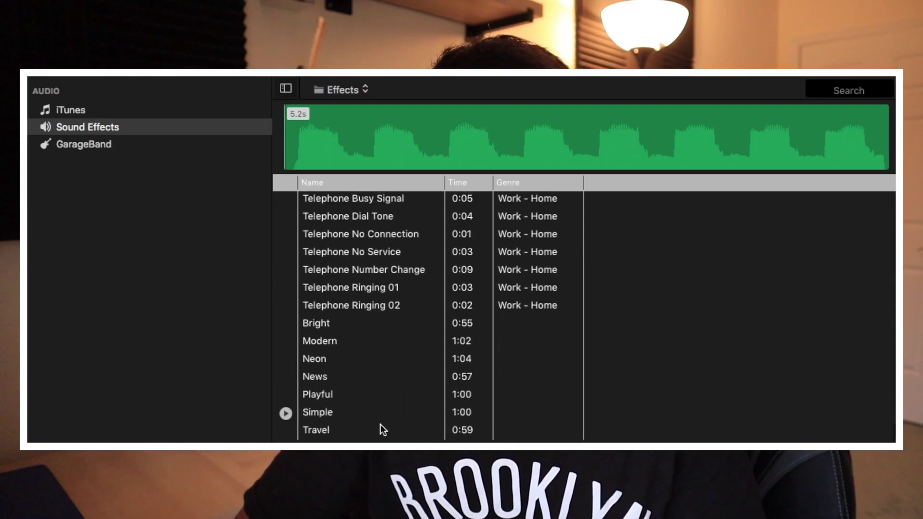
pyautogui.scroll(20, 382, 408)
pyautogui.scroll(15, 396, 284)
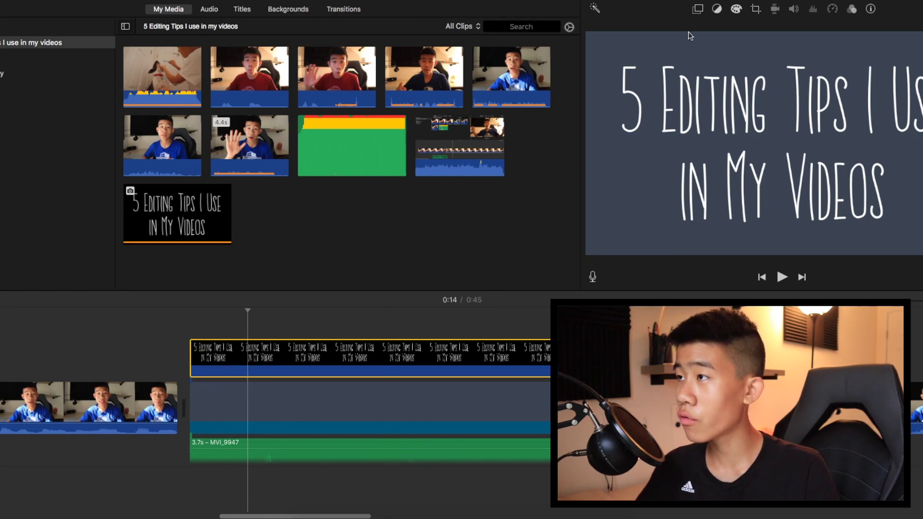
# - Change the "5 Editing Tips I Use in My Videos" title overlay to Picture in Picture and enlarge it to about full-frame size
pyautogui.click(696, 11)
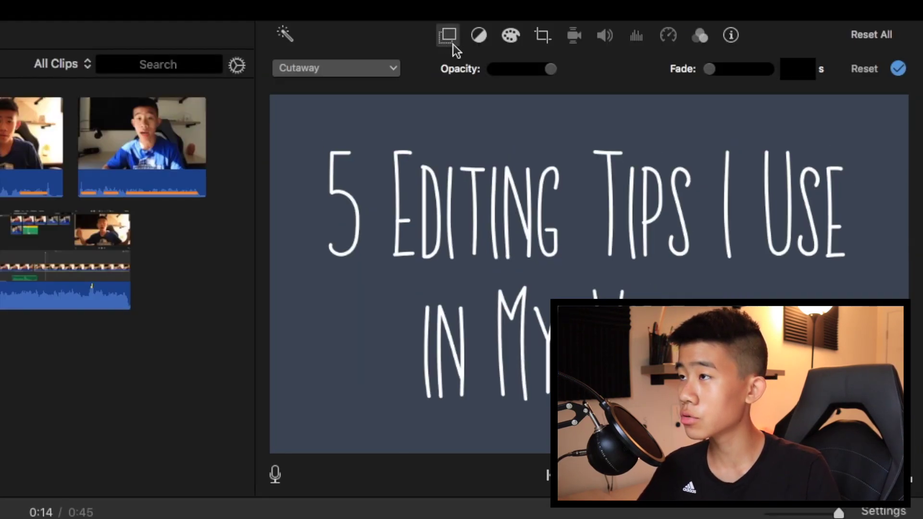
pyautogui.click(363, 70)
pyautogui.click(354, 132)
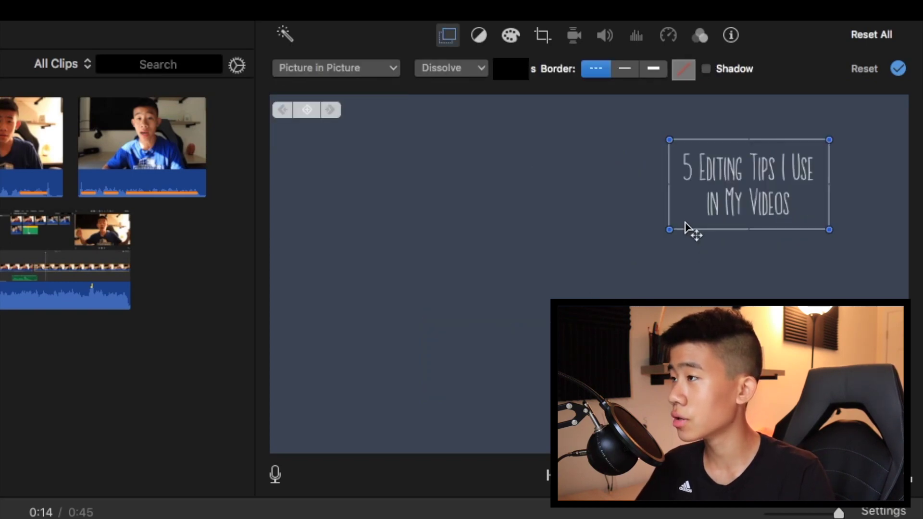
pyautogui.moveTo(666, 231); pyautogui.dragTo(208, 463)
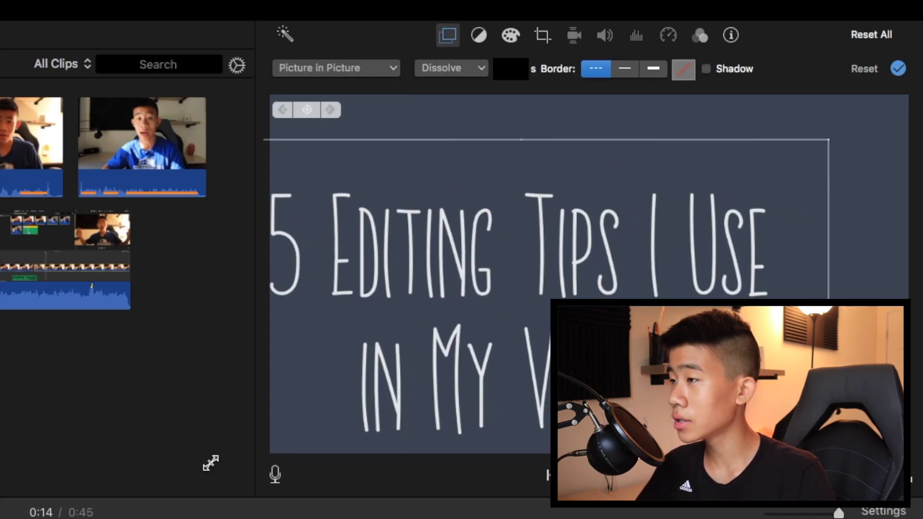
# - Move the title overlay out past the left edge of the frame and add a keyframe at 0:14
pyautogui.moveTo(469, 331); pyautogui.dragTo(403, 308)
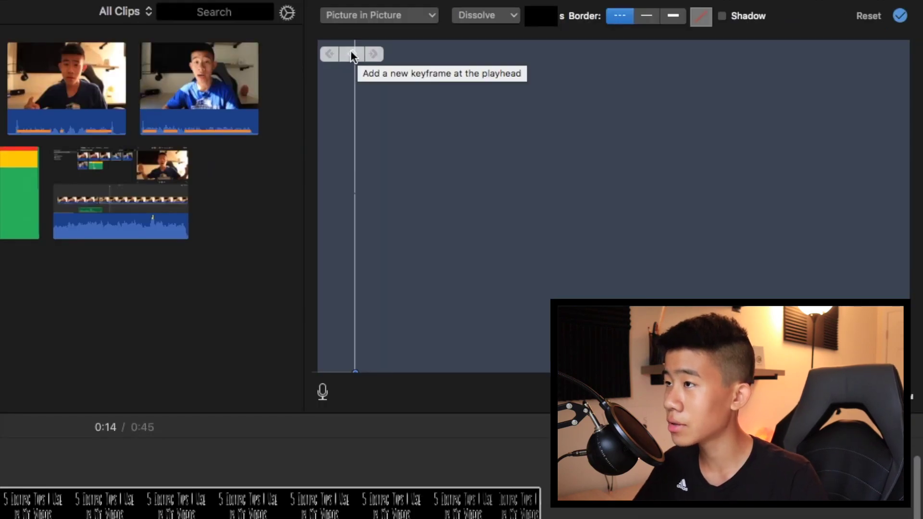
pyautogui.click(613, 55)
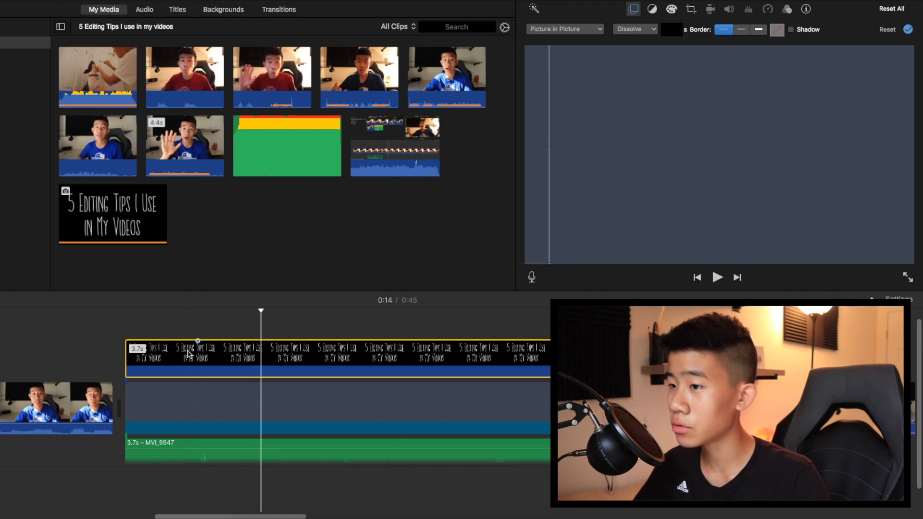
pyautogui.click(631, 12)
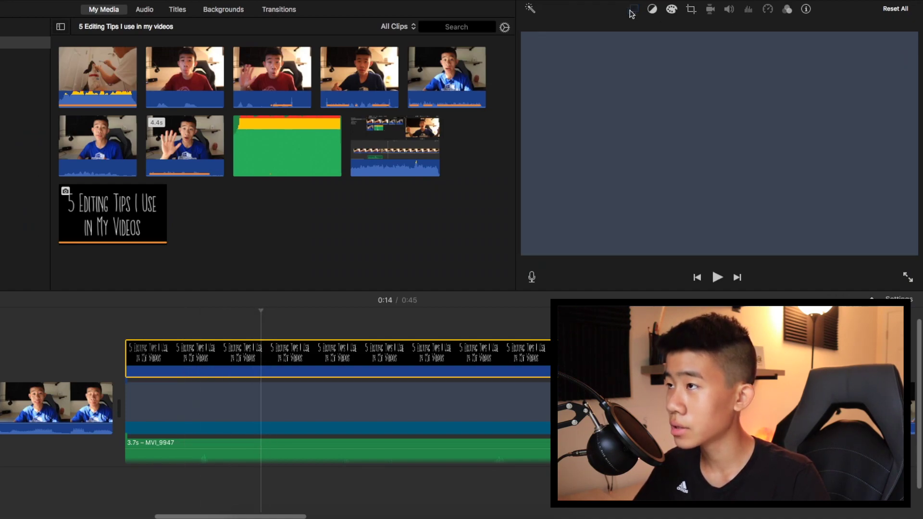
# - Keyframe the title overlay to the centre of the frame at 0:15 and slide it toward the right edge at 0:17
pyautogui.moveTo(550, 99); pyautogui.dragTo(739, 96)
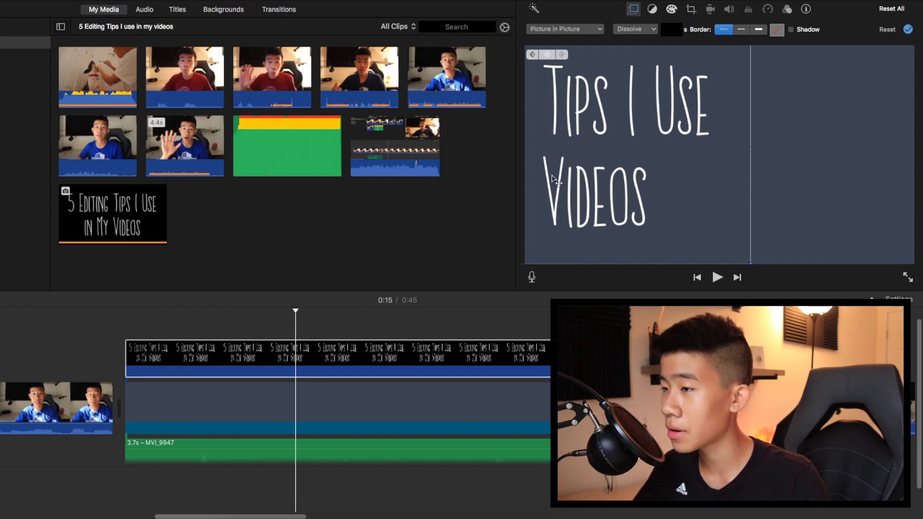
pyautogui.click(546, 54)
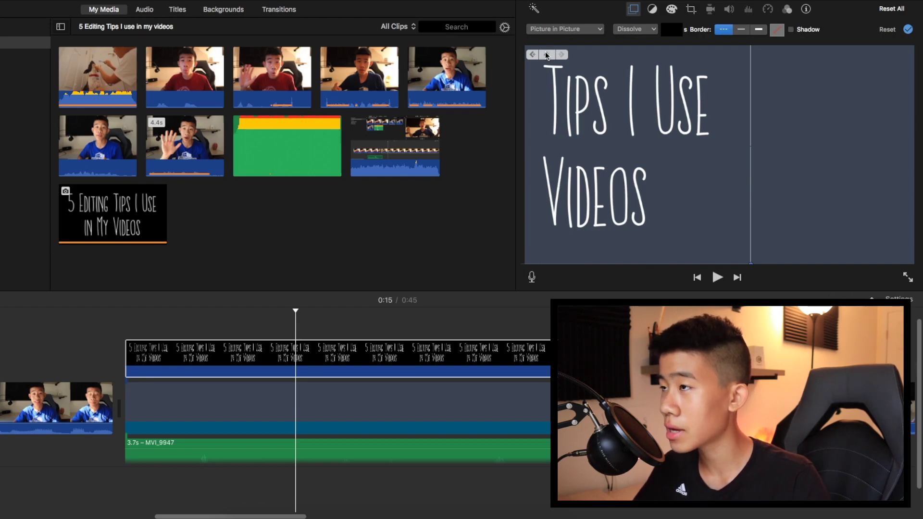
pyautogui.moveTo(591, 173); pyautogui.dragTo(704, 175)
pyautogui.press('space')
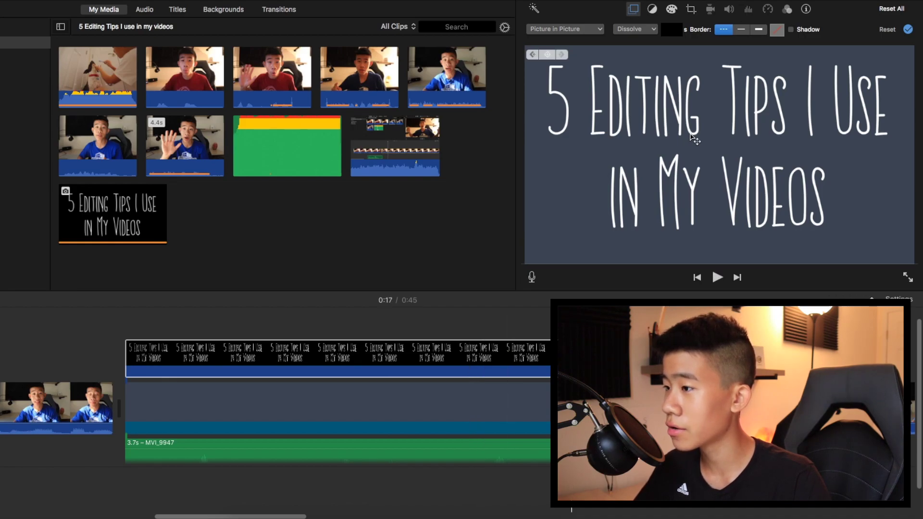
pyautogui.moveTo(659, 137); pyautogui.dragTo(895, 136)
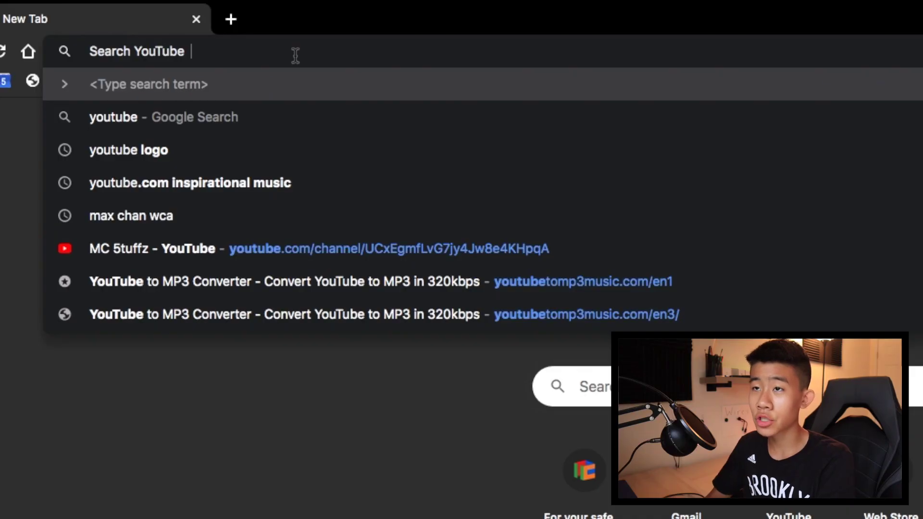
# - Search YouTube for "green screen transitions" and open the video "top 10 best green screen transitions youtubers use | 2020"
pyautogui.write('green screen trasn')
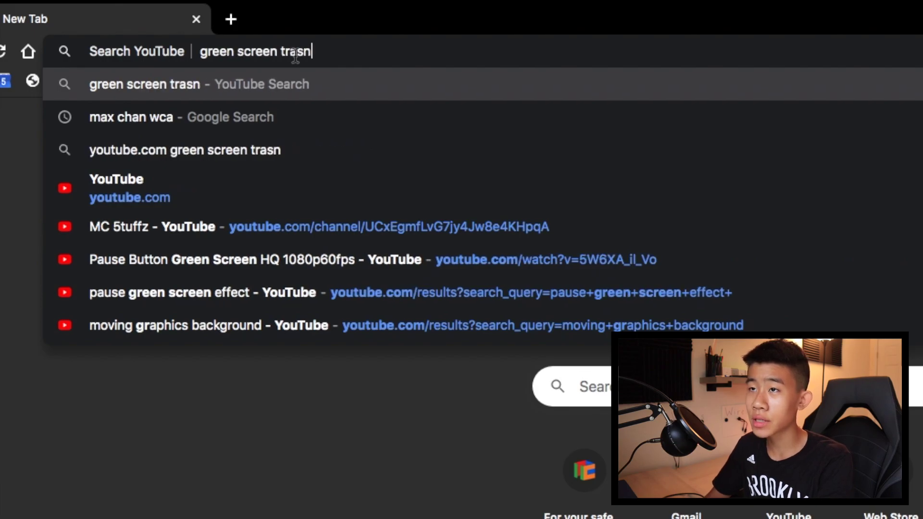
pyautogui.press('BackSpace')
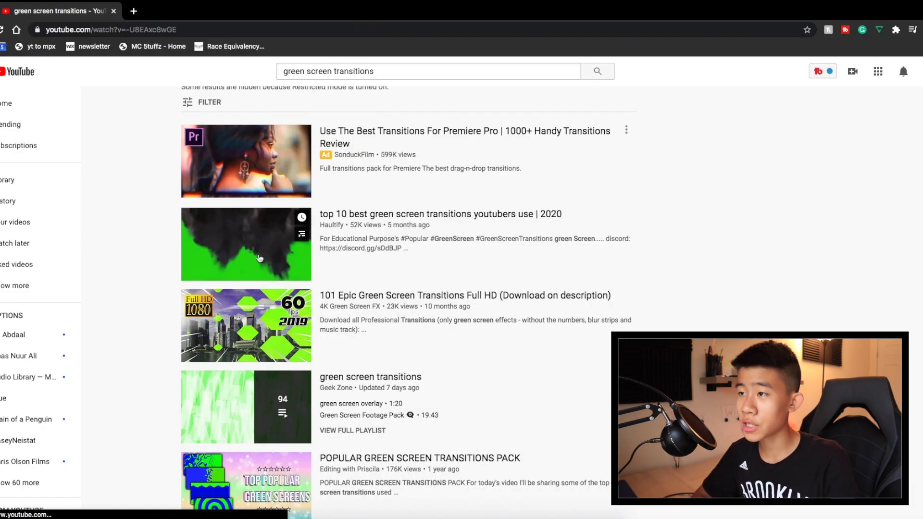
pyautogui.click(260, 258)
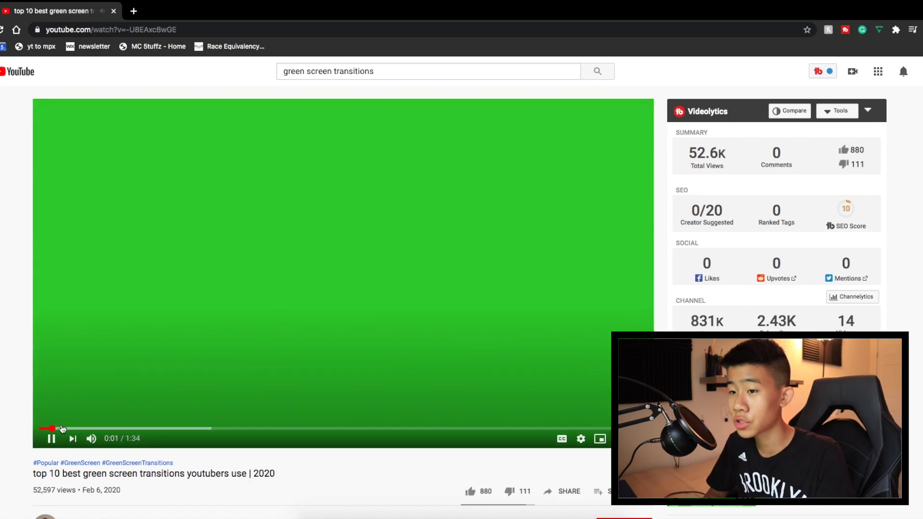
# - Skip ahead to transition number 2 in the video, watch it and pause at 0:14
pyautogui.moveTo(62, 429); pyautogui.dragTo(134, 429)
pyautogui.press('Left')
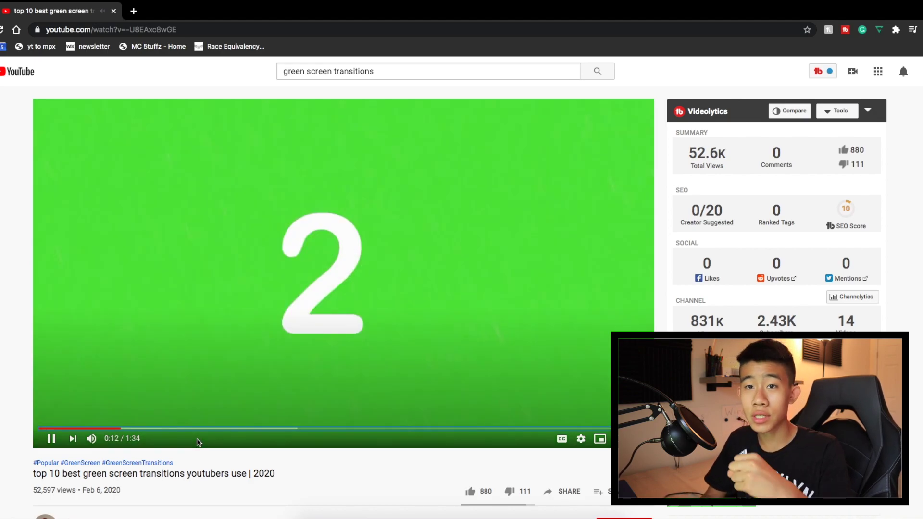
pyautogui.press('space')
pyautogui.press('space')
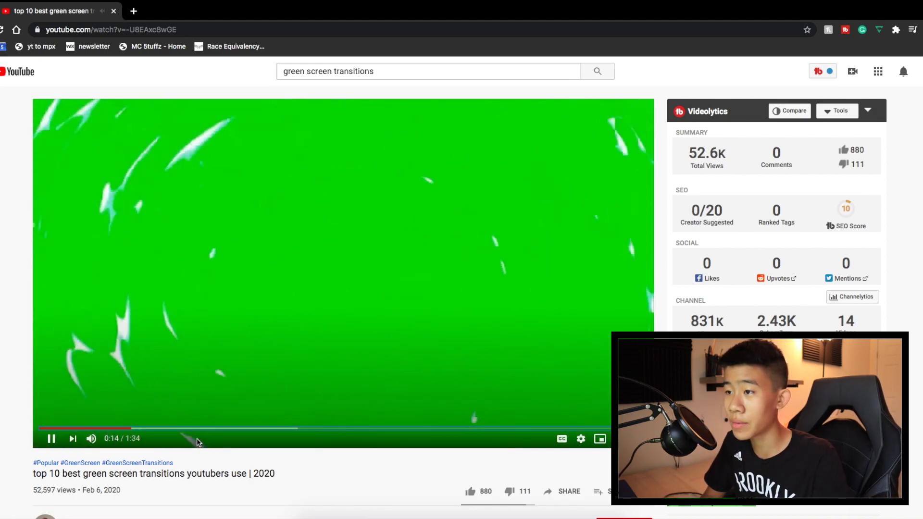
pyautogui.press('space')
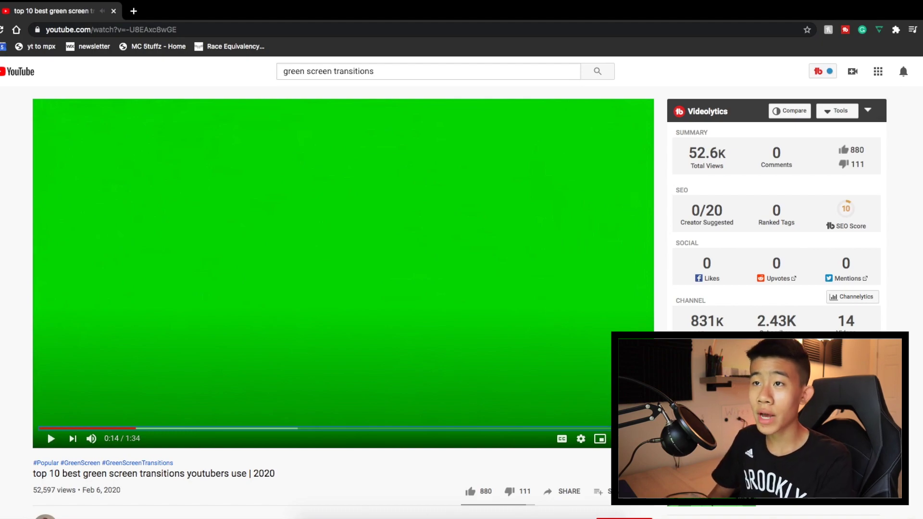
# - Copy the video's link, submit it to the YouTubetoMP3 converter site and download the green screen transitions video
pyautogui.click(157, 27)
pyautogui.click(37, 48)
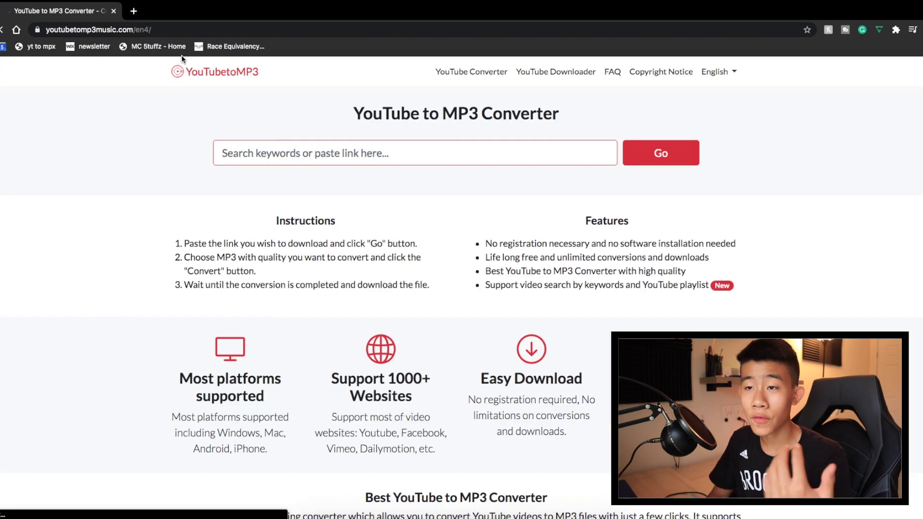
pyautogui.click(276, 145)
pyautogui.write('youtube.com/watch?v=-U8EAxc8wGE')
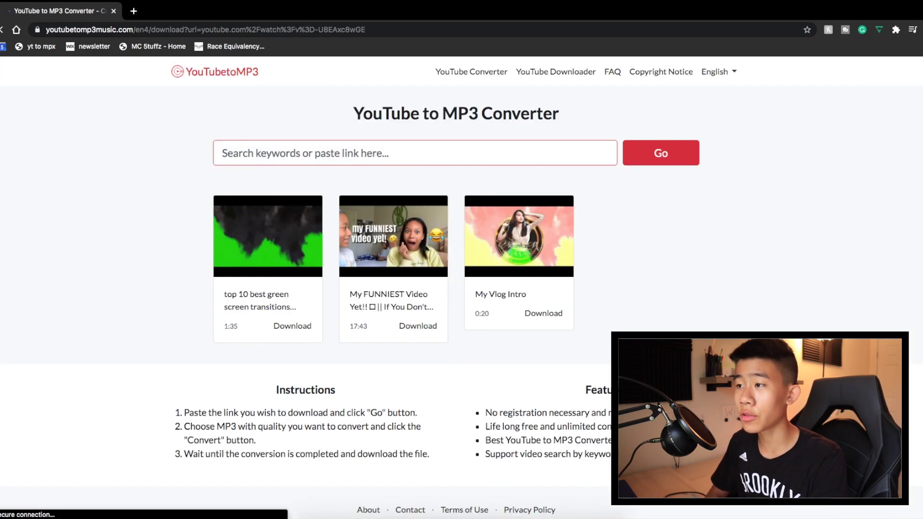
pyautogui.click(283, 326)
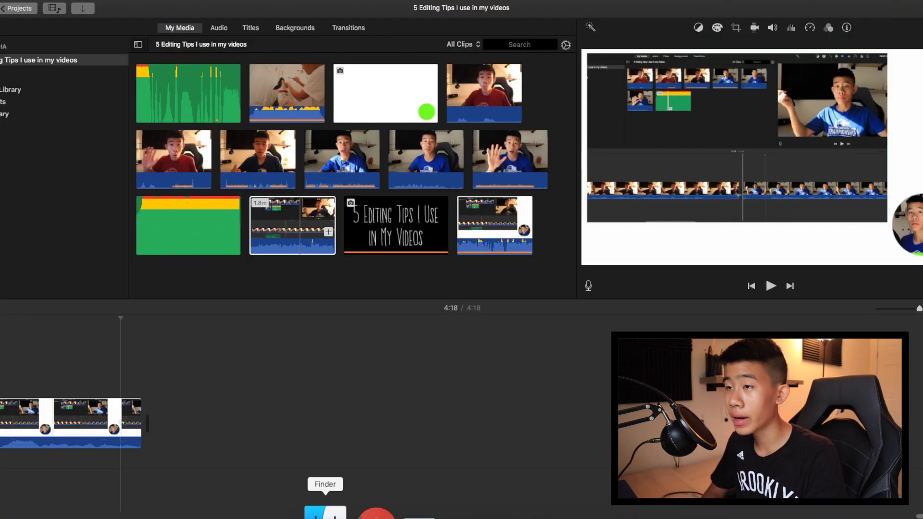
# - Find the downloaded green screen video in Finder's Downloads folder and import it into the iMovie project's media
pyautogui.hscroll(-10, 287, 439)
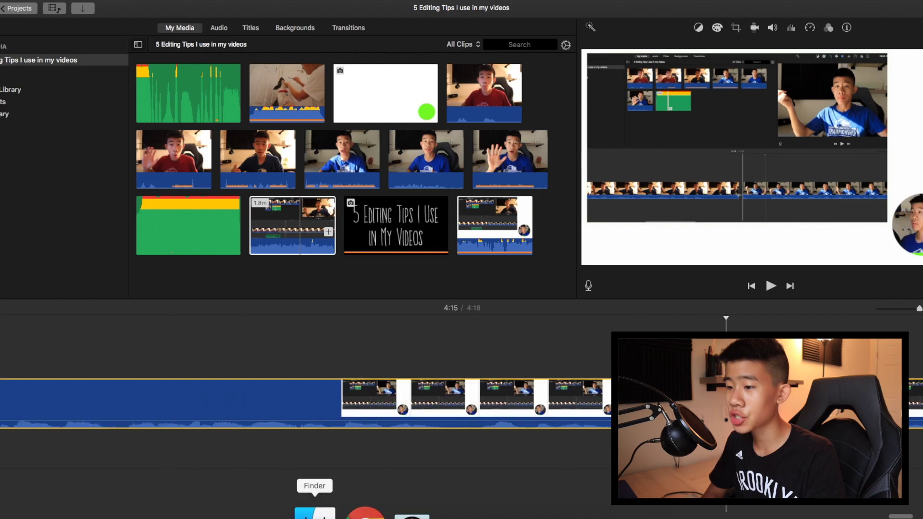
pyautogui.click(315, 513)
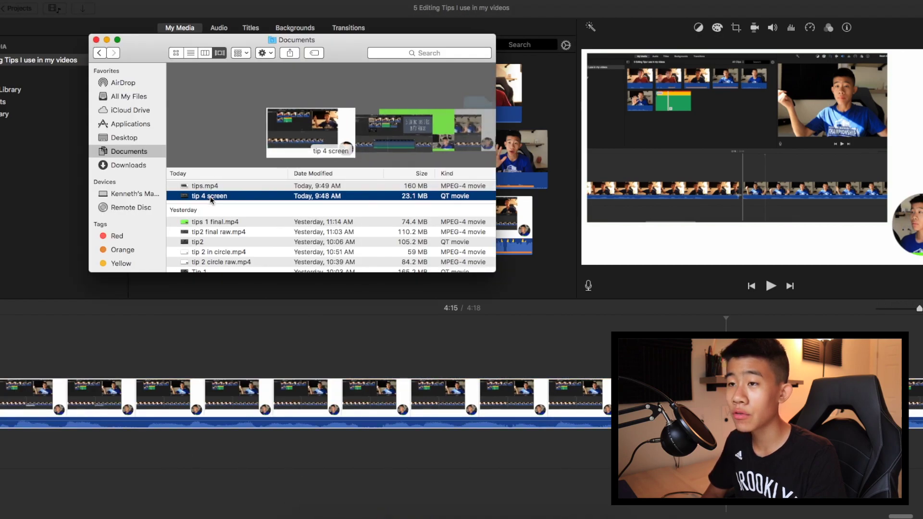
pyautogui.press('Down')
pyautogui.click(129, 165)
pyautogui.scroll(5, 257, 212)
pyautogui.moveTo(257, 212); pyautogui.dragTo(169, 250)
# - Overlay a 6.2 s range with transition 2 above the main clip near 4:05 and delete its opening "2" number section
pyautogui.click(144, 244)
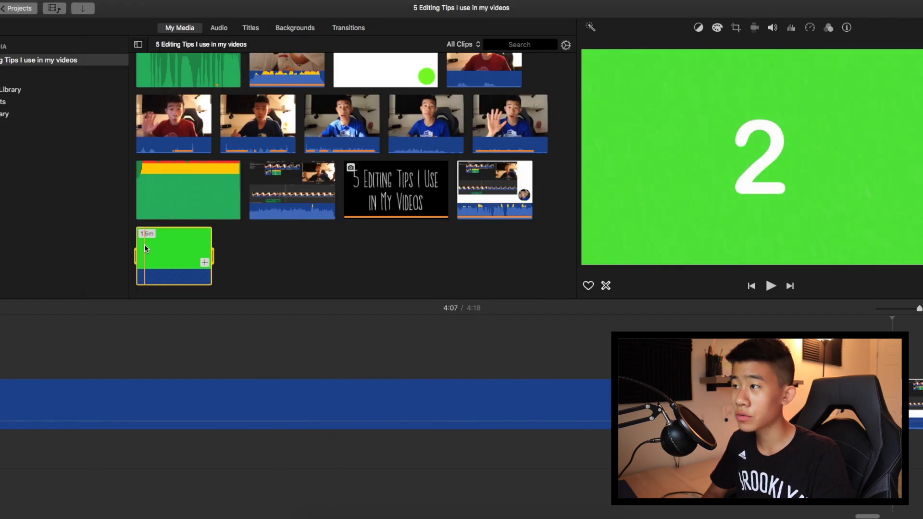
pyautogui.moveTo(148, 248); pyautogui.dragTo(563, 361)
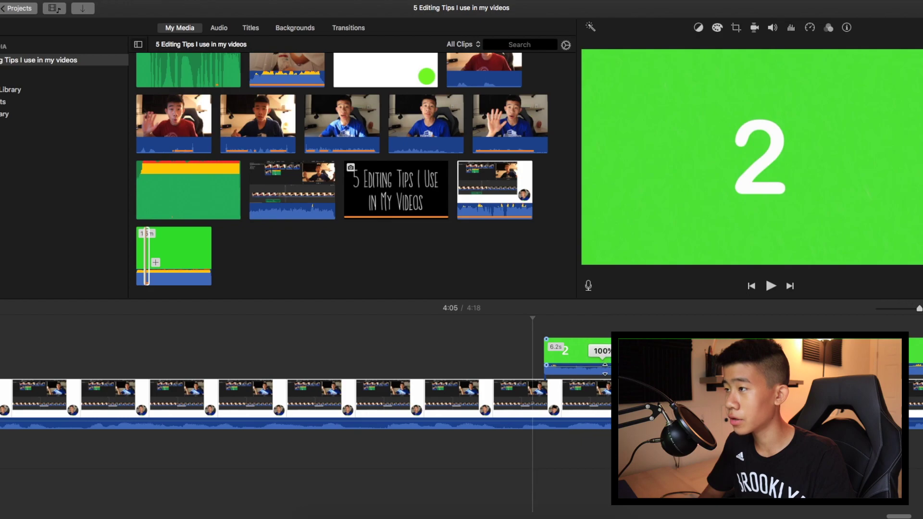
pyautogui.hscroll(5, 429, 348)
pyautogui.click(429, 348)
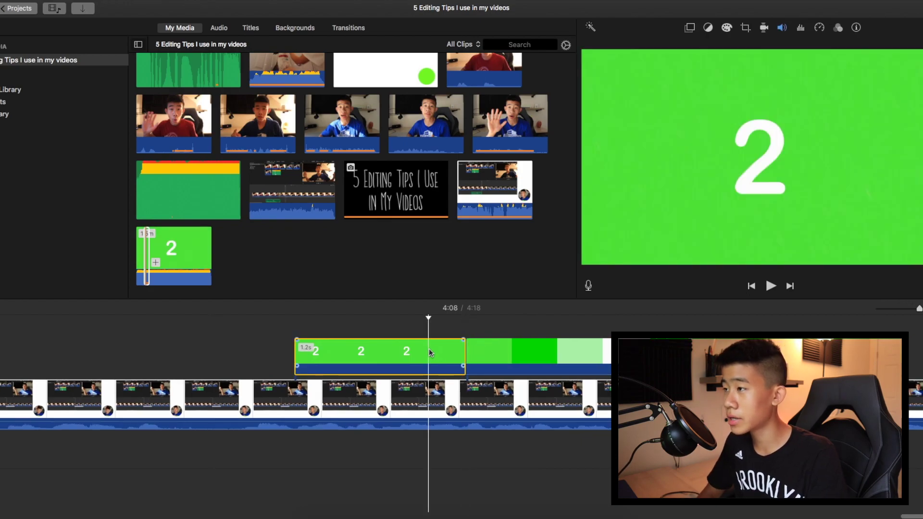
pyautogui.press('Delete')
# - Change the transition overlay from Cutaway to Green/Blue Screen and play the effect back from about 4:07
pyautogui.click(595, 341)
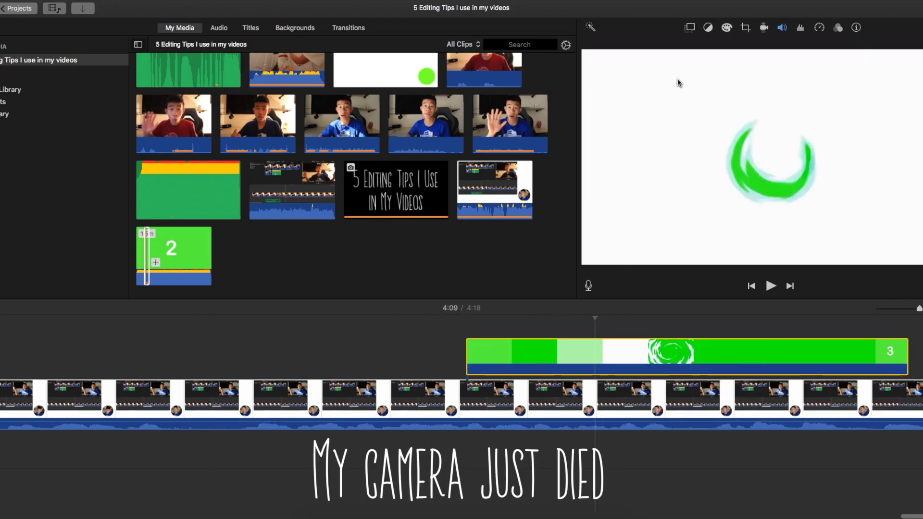
pyautogui.click(689, 29)
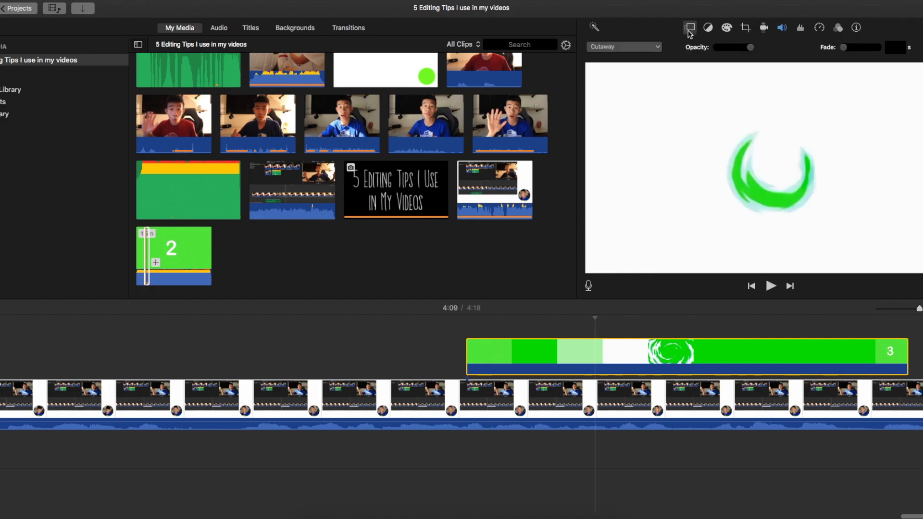
pyautogui.click(633, 47)
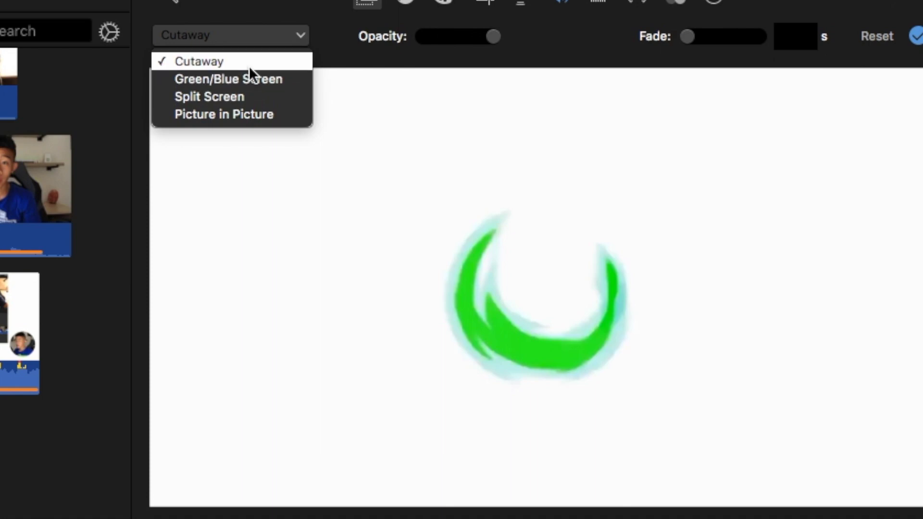
pyautogui.click(637, 68)
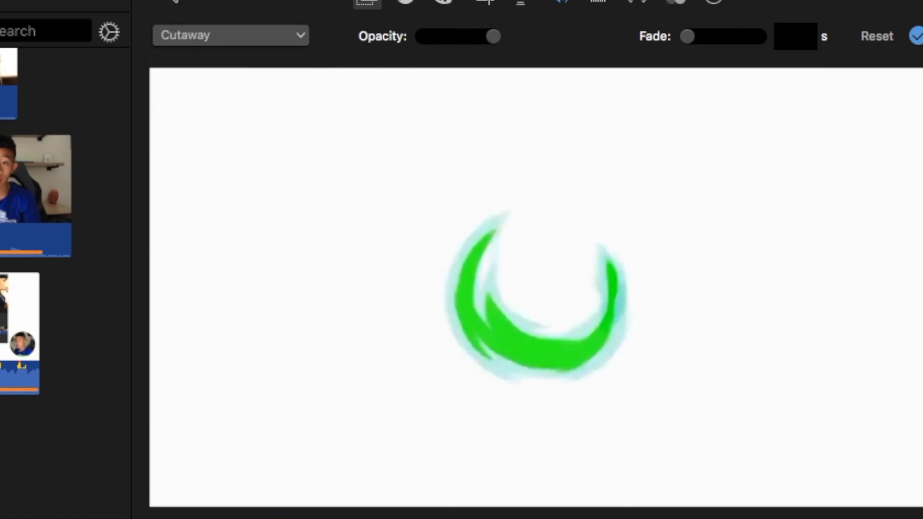
pyautogui.click(247, 35)
pyautogui.click(238, 77)
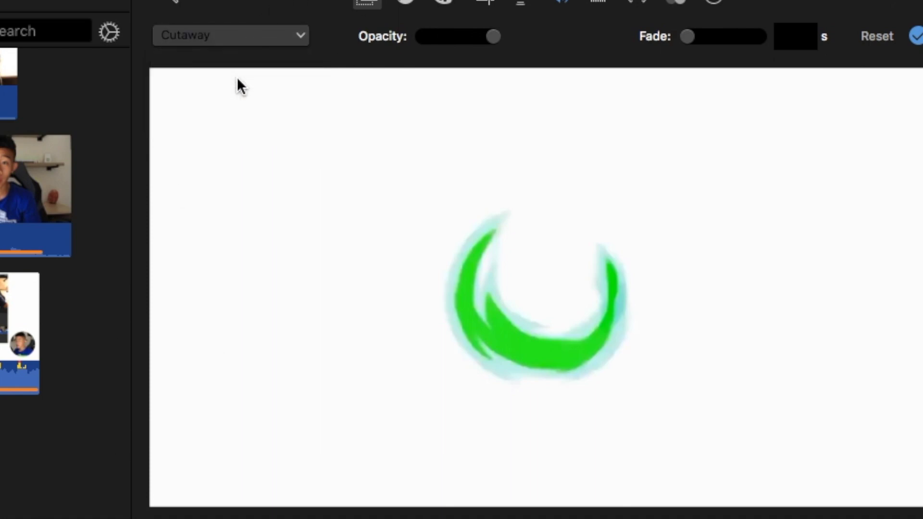
pyautogui.press('space')
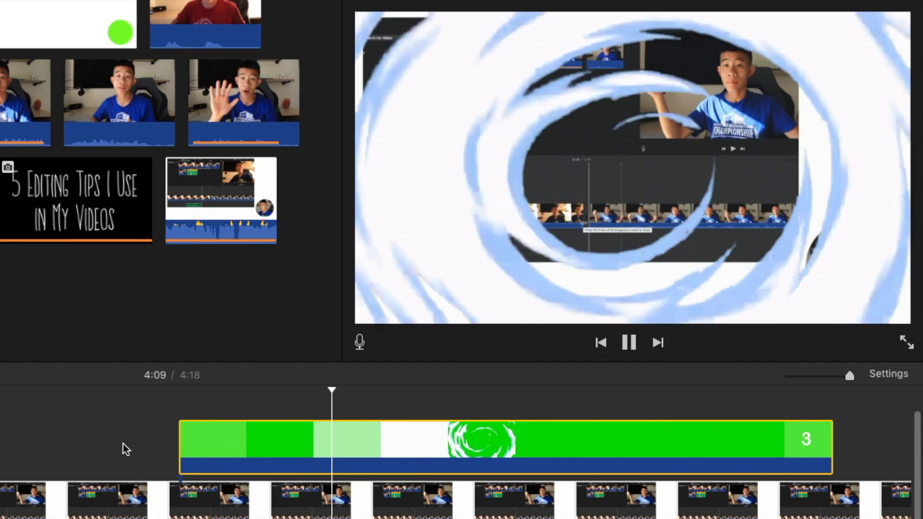
pyautogui.click(108, 451)
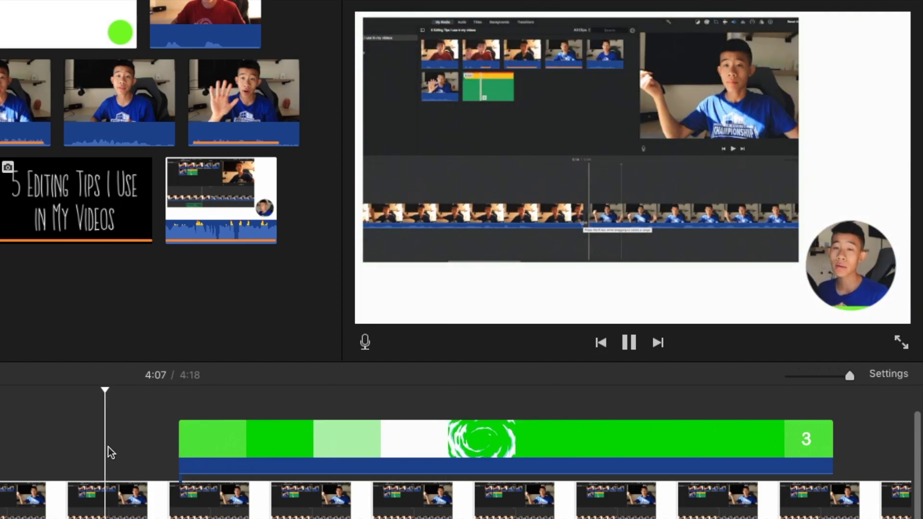